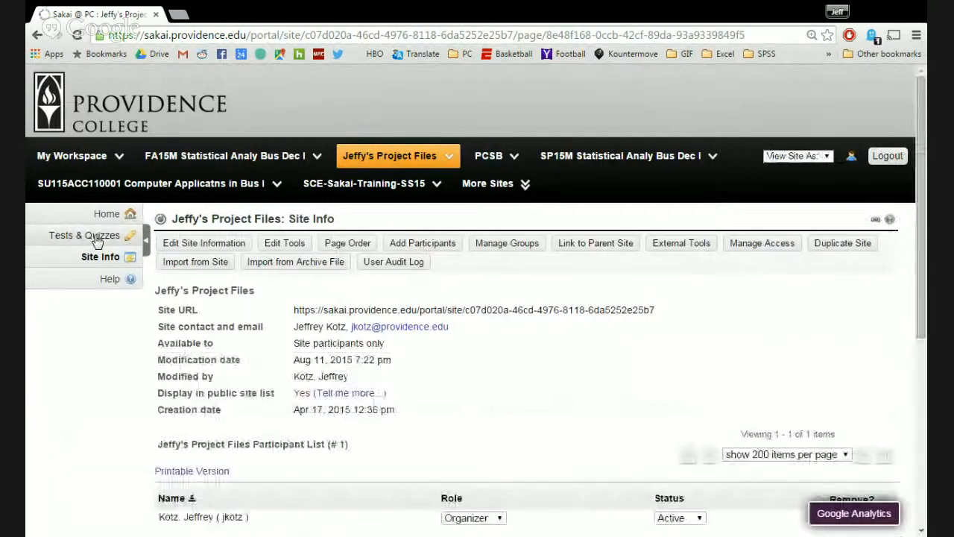
Create an assessment titled "YouTube Demo" in the site's Tests & Quizzes using markup text
left_click(100, 236)
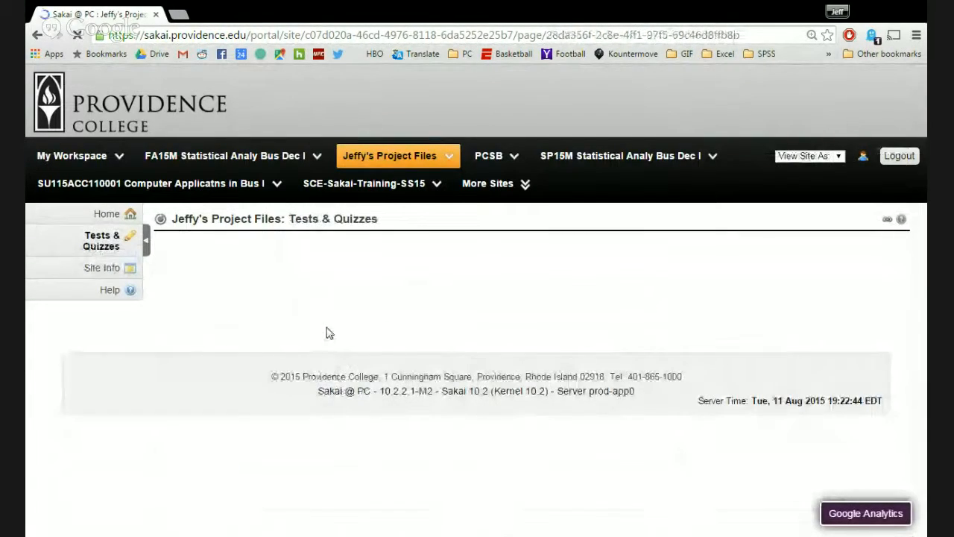
scroll(298, 365, "down", 1)
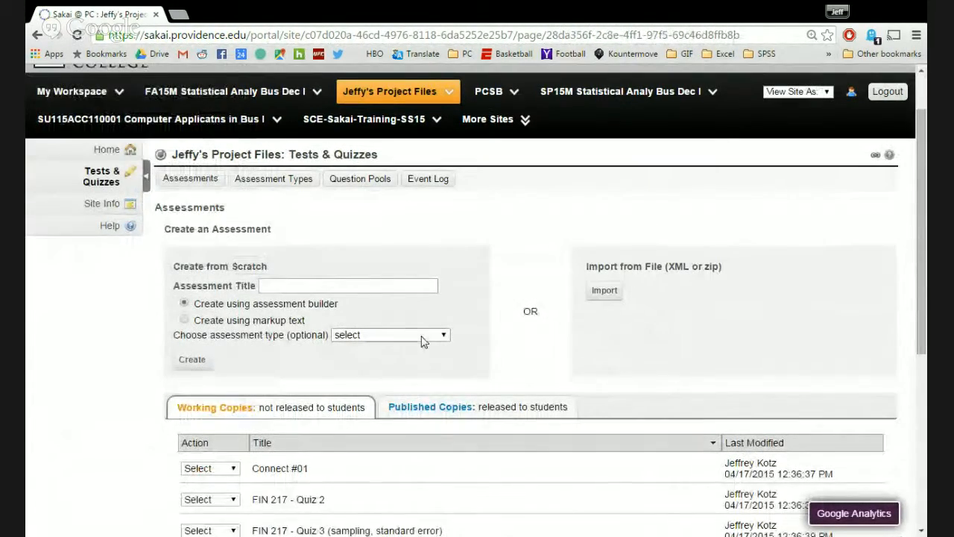
left_click(192, 319)
left_click(291, 284)
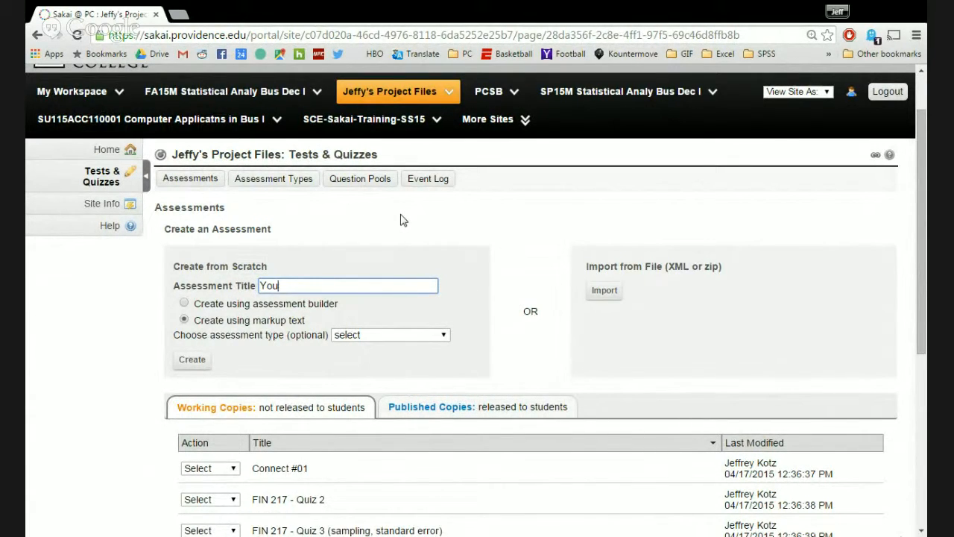
type("YouTube Deom")
scroll(376, 358, "down", 1)
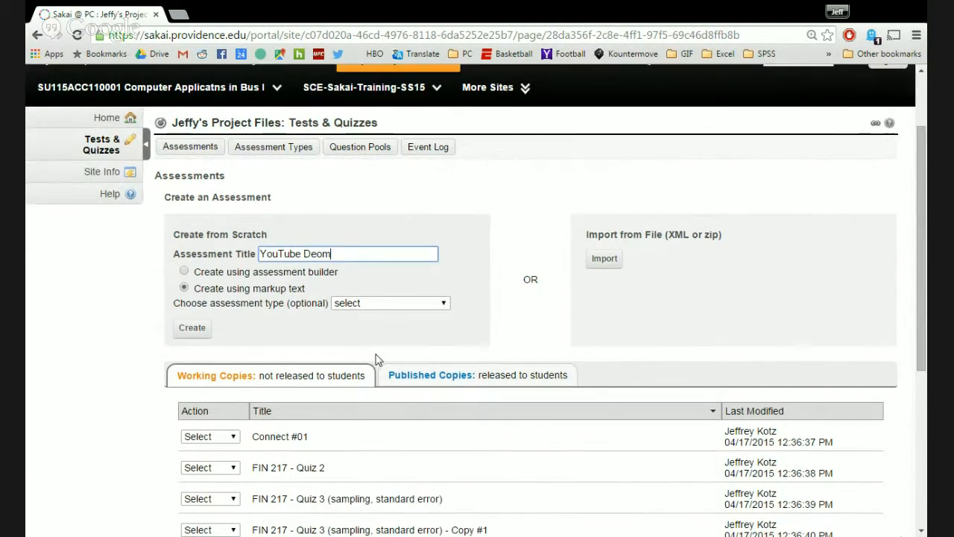
key("BackSpace")
key("BackSpace")
type("mo")
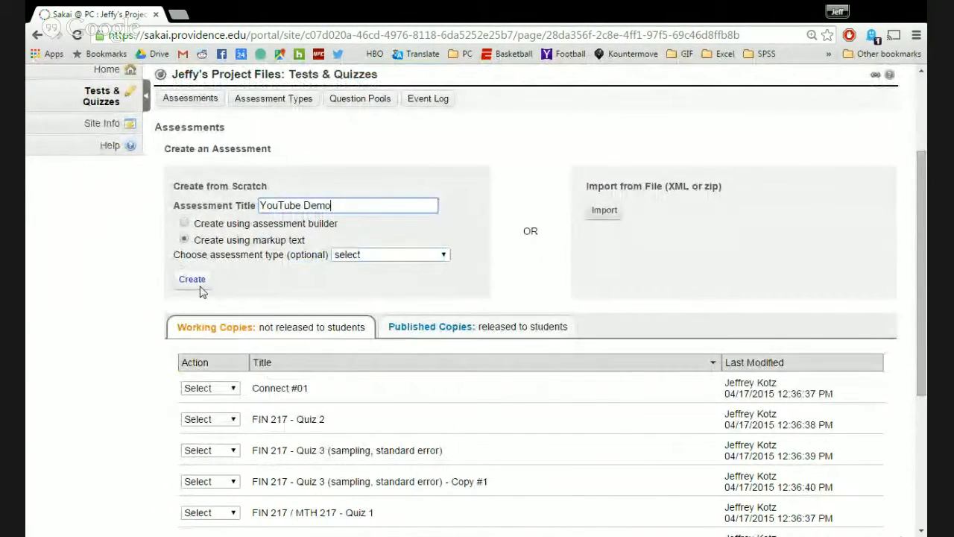
left_click(198, 289)
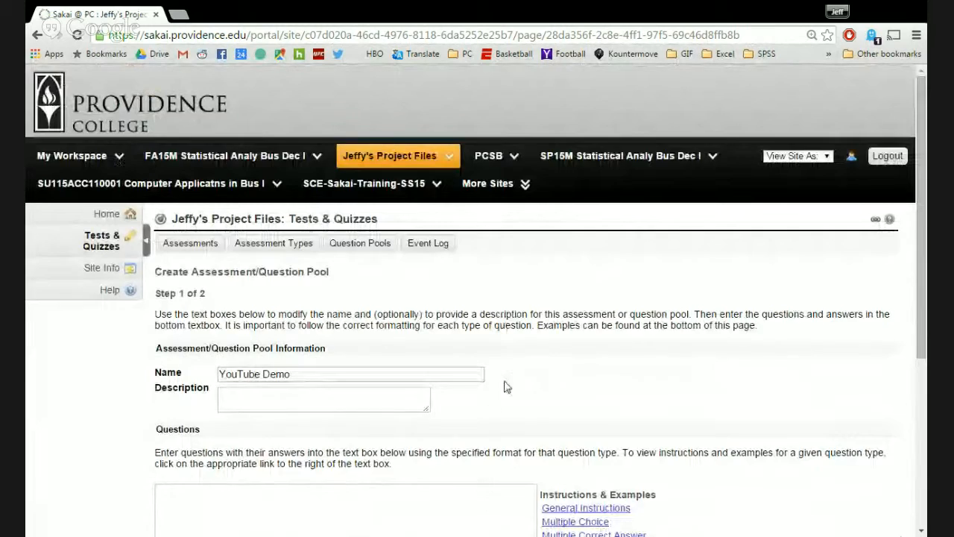
Enter "Words words." as the description of the assessment
scroll(296, 243, "down", 2)
left_click(303, 214)
type("W")
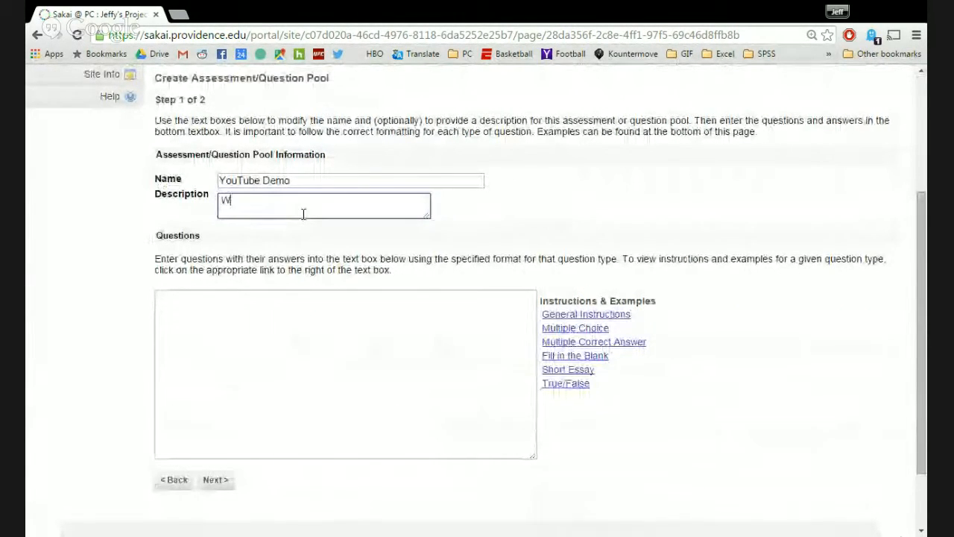
type("ords words.")
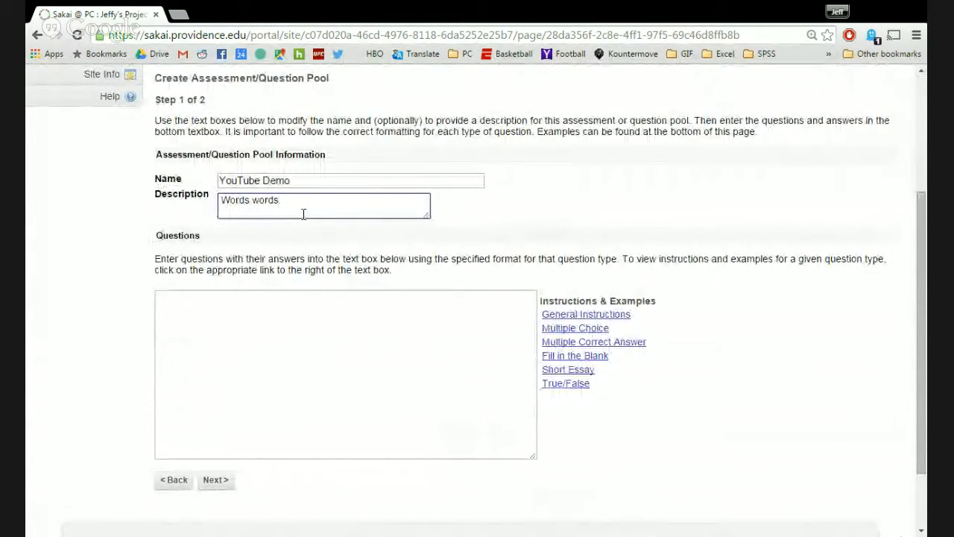
Write a 1-point question 1, "One plus one is:", with options a. too, b. to and c. two, marking c as correct with an asterisk
left_click(366, 377)
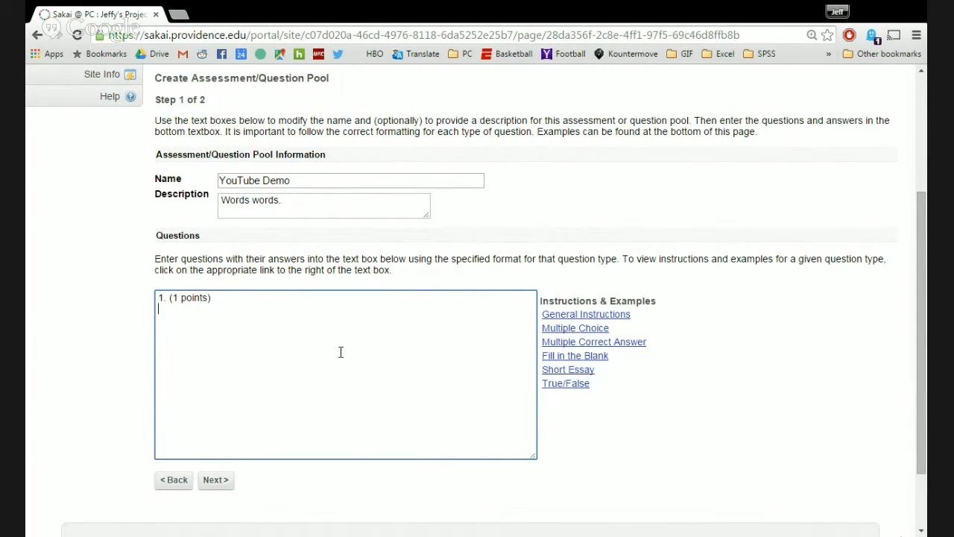
type("one is:")
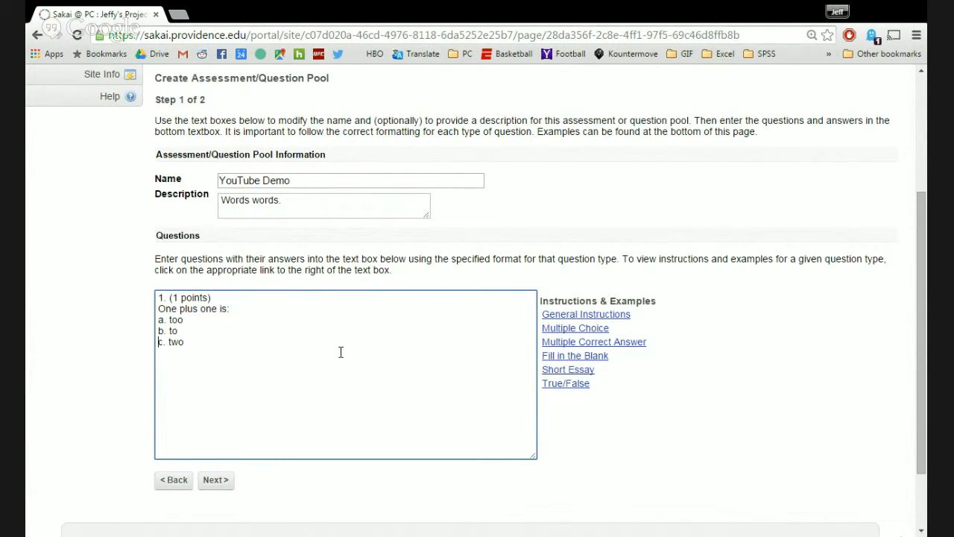
type("*")
Add a 10-point question 2, "Two plus...", with options no and yes, marking yes as correct, and continue to the next stage
type("points)")
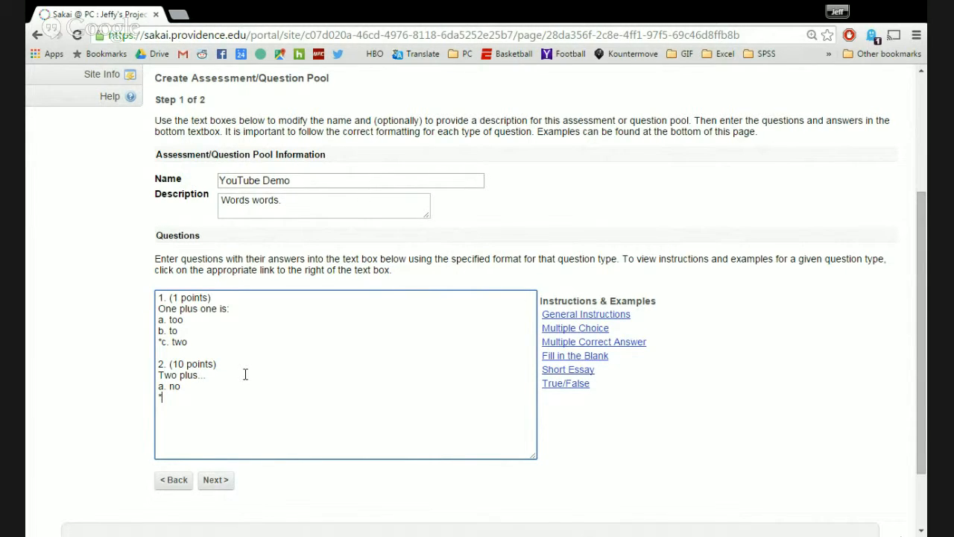
type("yes")
left_click(224, 485)
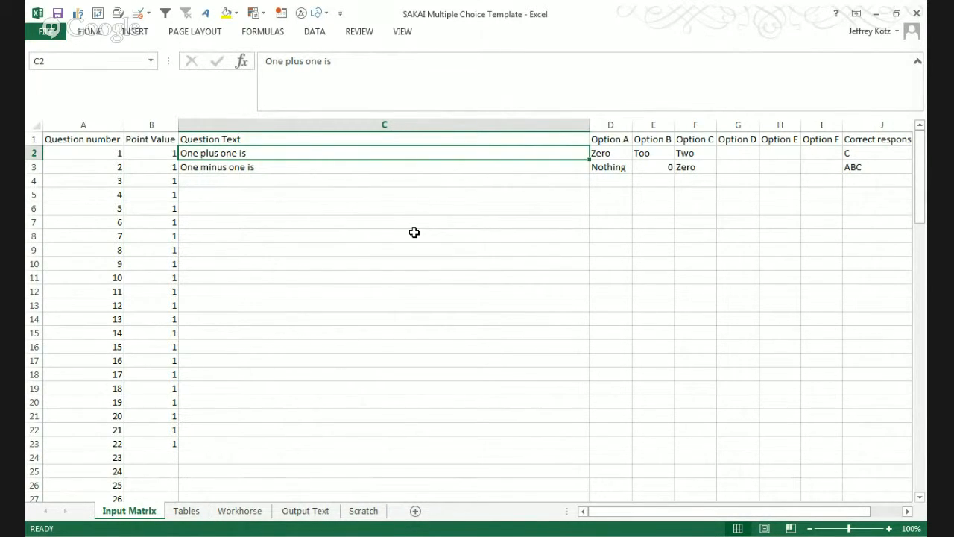
Switch to the SAKAI Multiple Choice Template workbook in Excel and set question 2's point value to 10
left_click(411, 204)
left_click(282, 155)
left_click(90, 142)
left_click(98, 155)
left_click(101, 222)
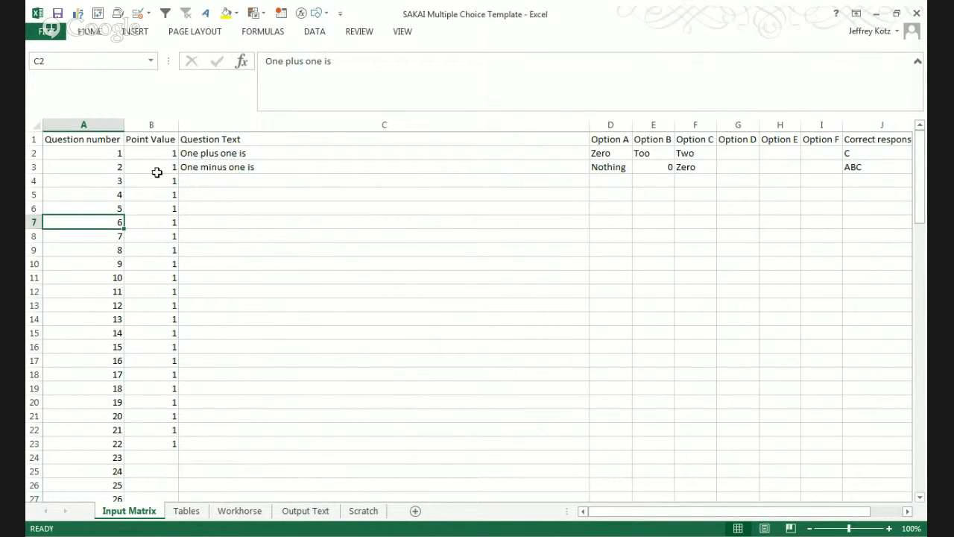
left_click(154, 141)
left_click(155, 157)
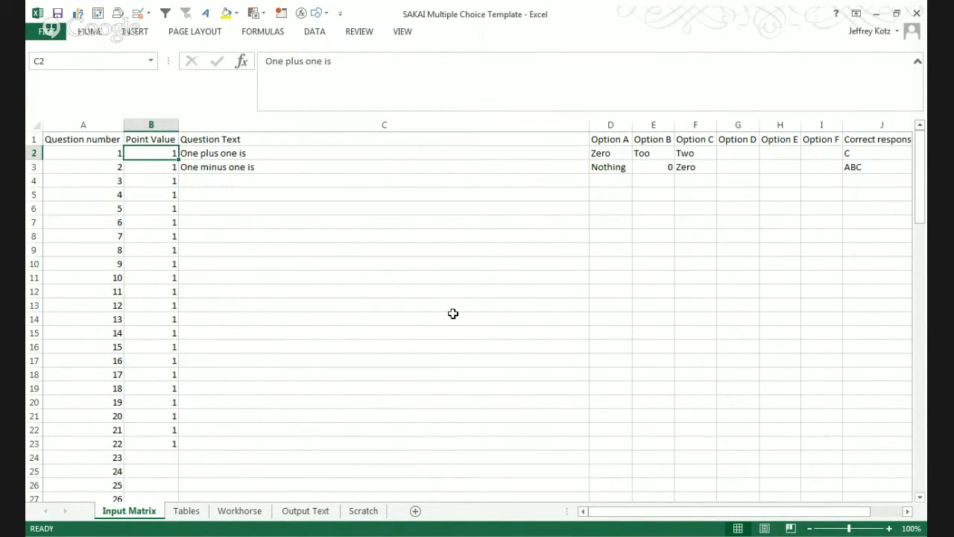
key("Down")
type("10")
key("Return")
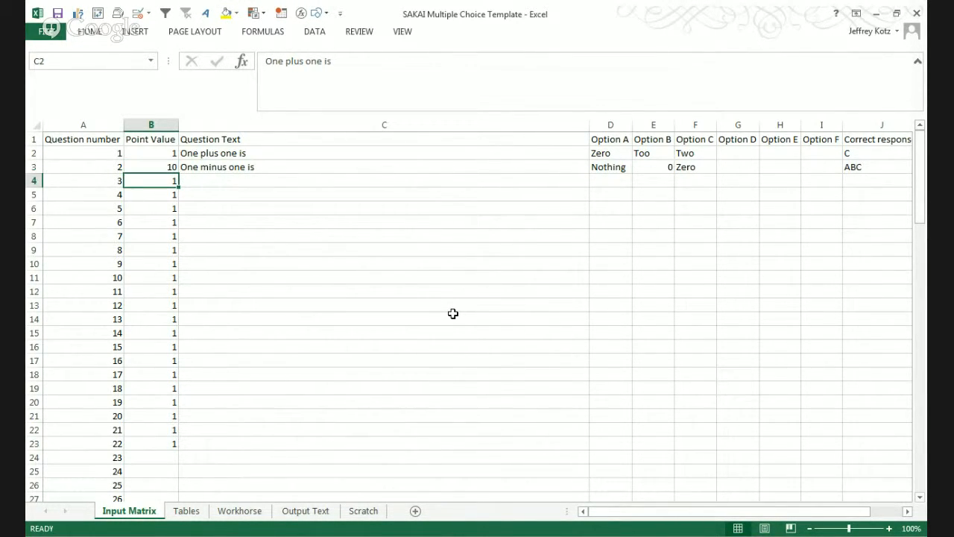
Enter "another one" as the question text for question 3
key("Up")
key("Up")
key("Right")
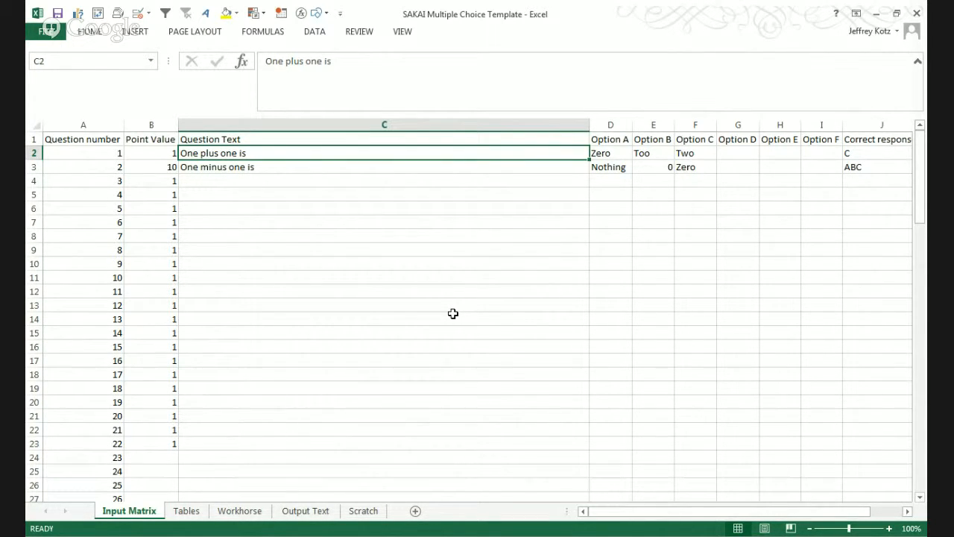
left_click(291, 166)
left_click(276, 179)
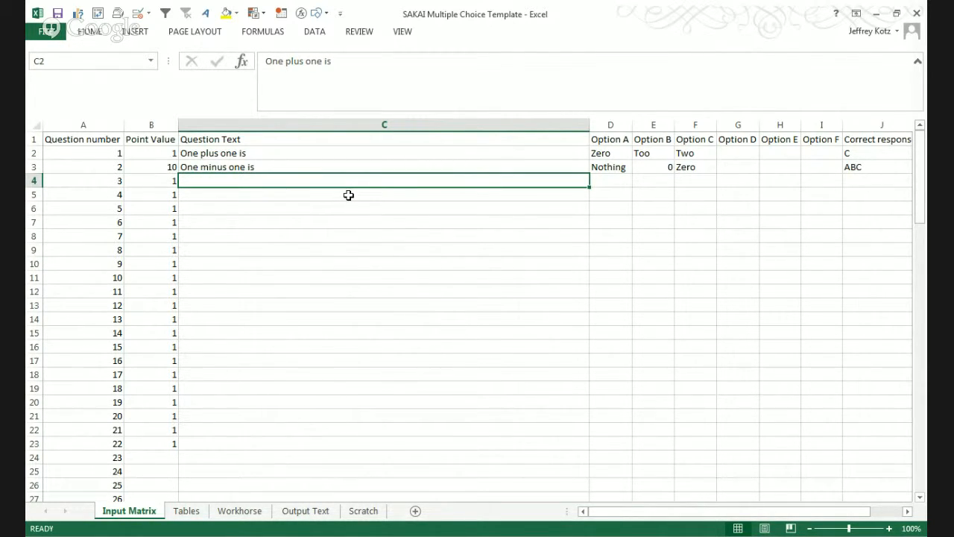
type("another one")
key("Return")
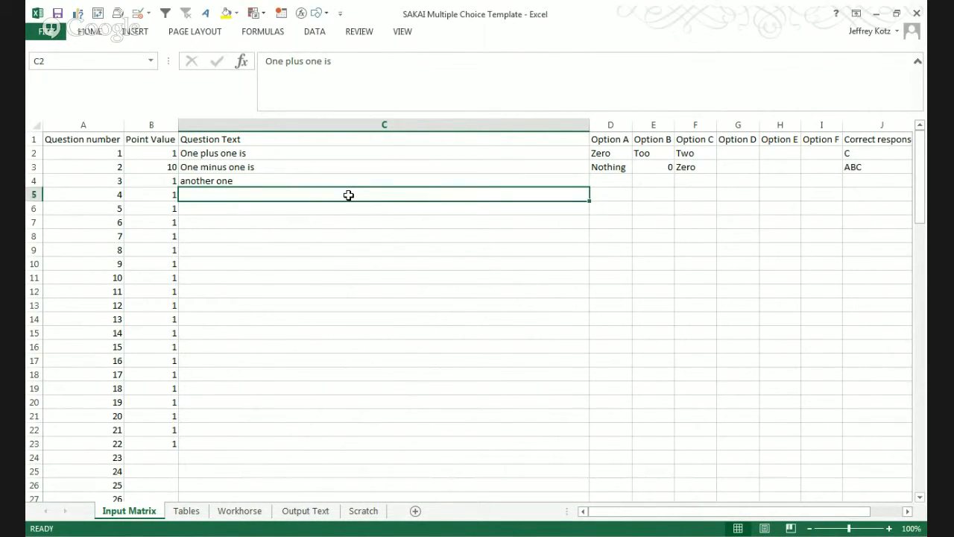
Examine the Option A to Option F columns and the answer options and correct response of question 1
left_click_drag(611, 123, 856, 122)
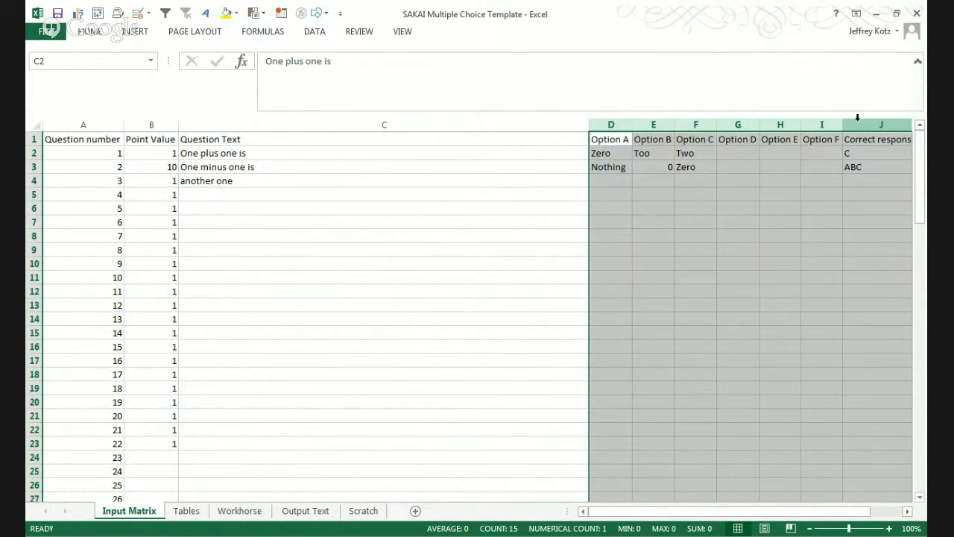
left_click_drag(609, 123, 820, 121)
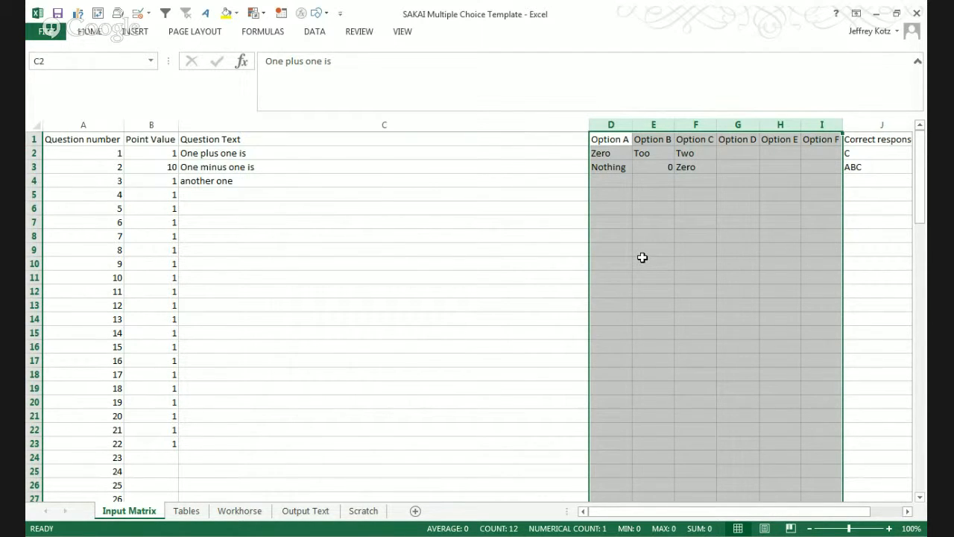
left_click(611, 153)
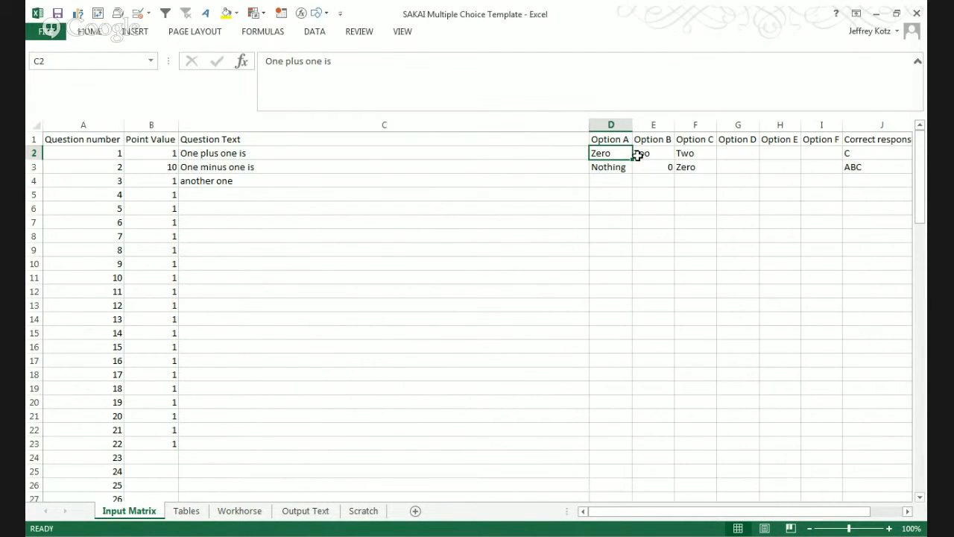
left_click(669, 153)
key("Tab")
left_click(611, 153)
left_click(653, 154)
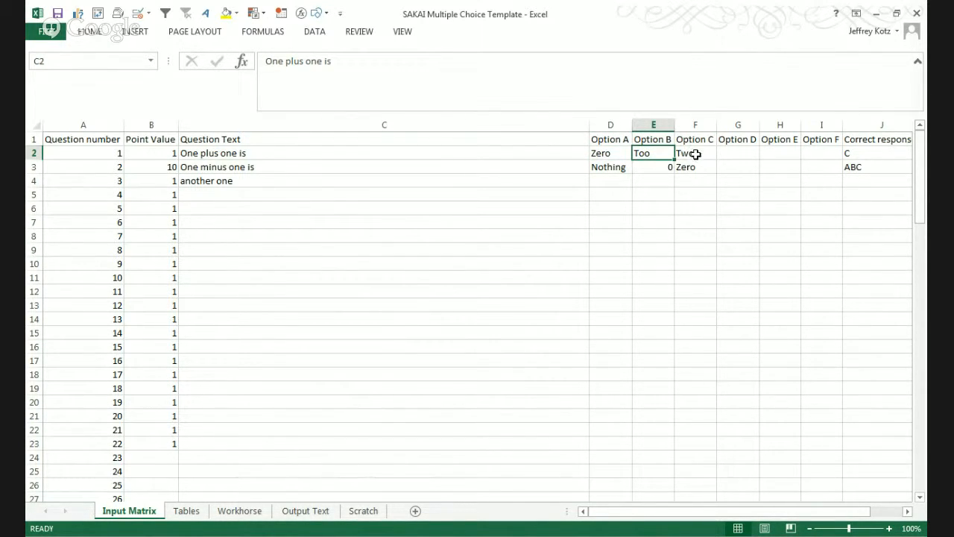
left_click(690, 155)
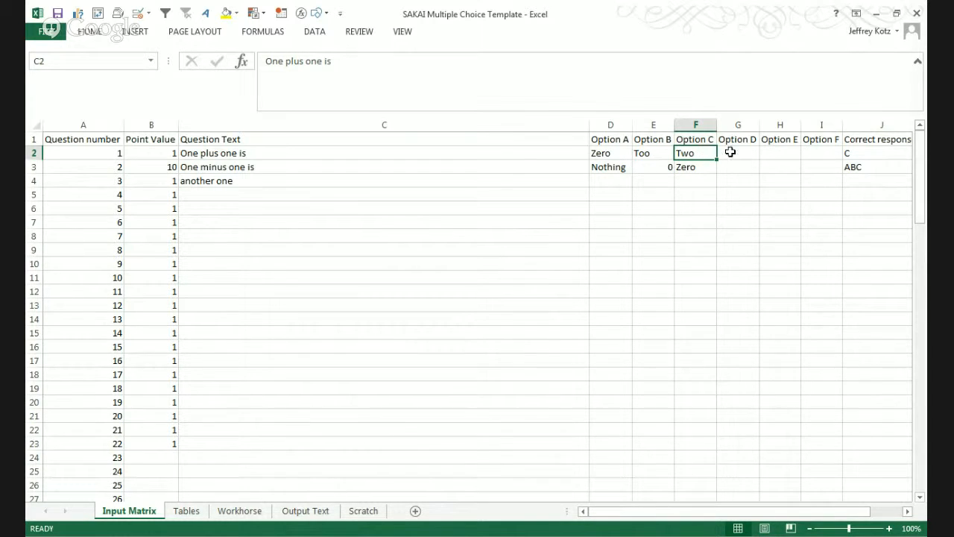
left_click(852, 152)
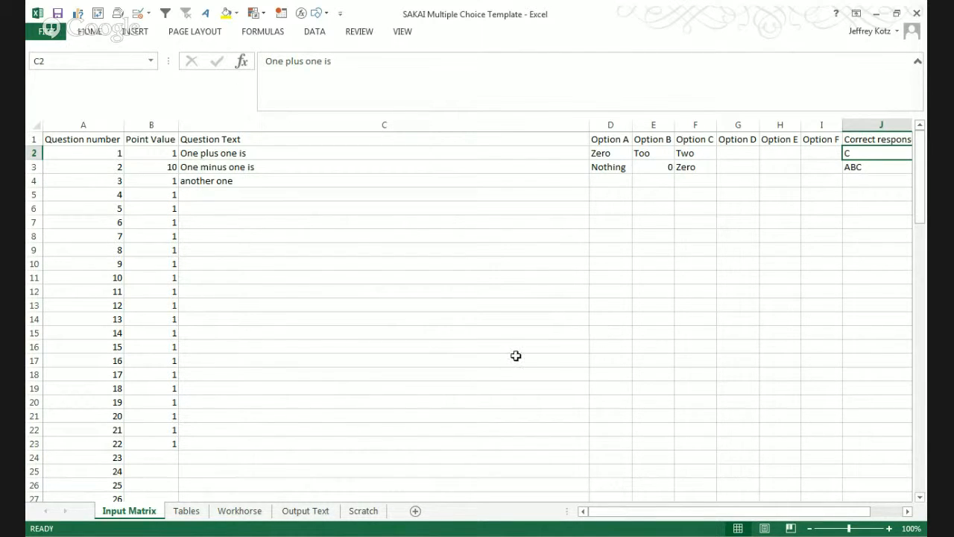
Examine the text, answer options and correct response of question 2
left_click(622, 169)
left_click(306, 173)
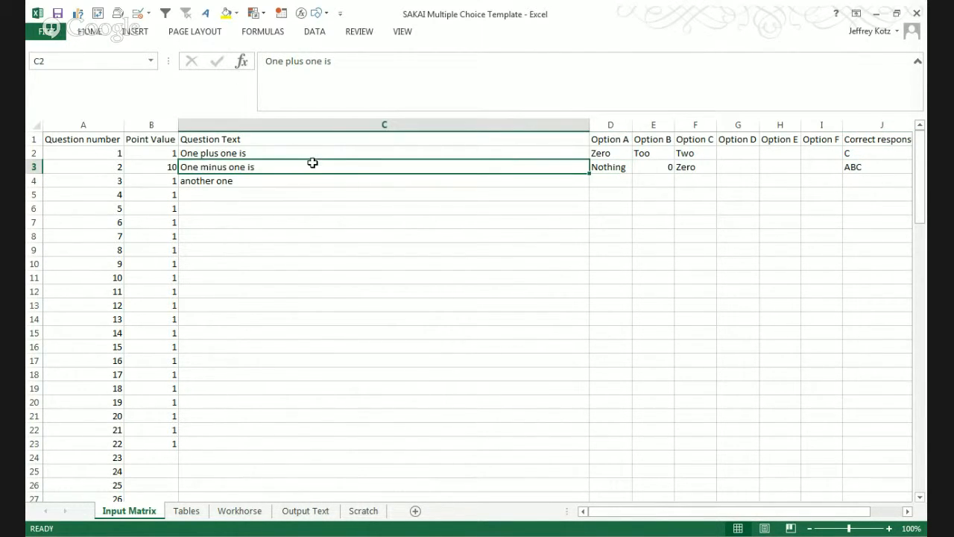
key("Right")
left_click(657, 170)
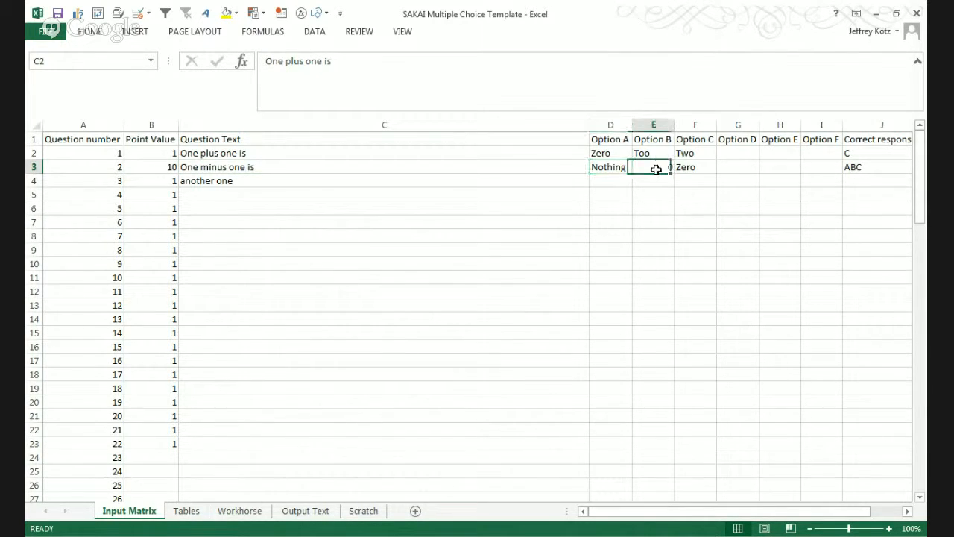
left_click(679, 167)
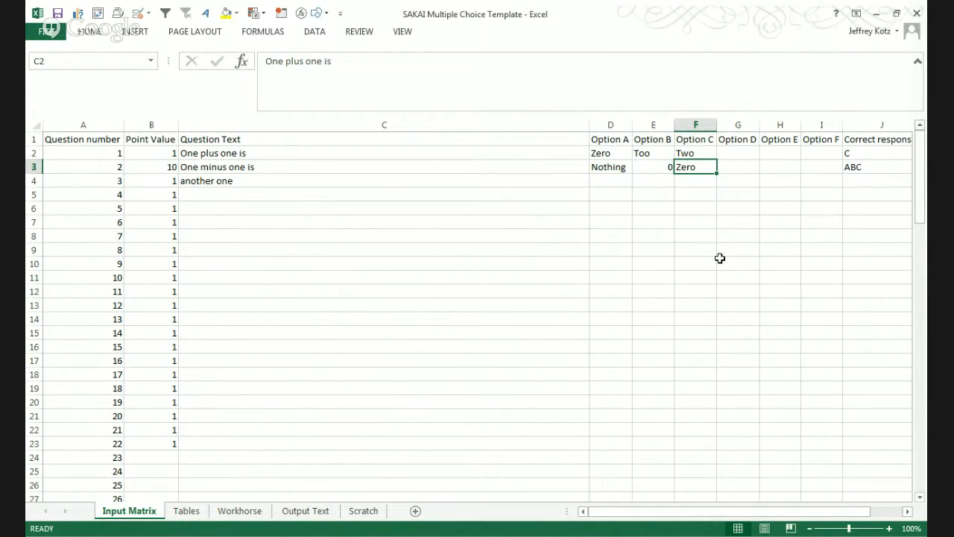
left_click(855, 168)
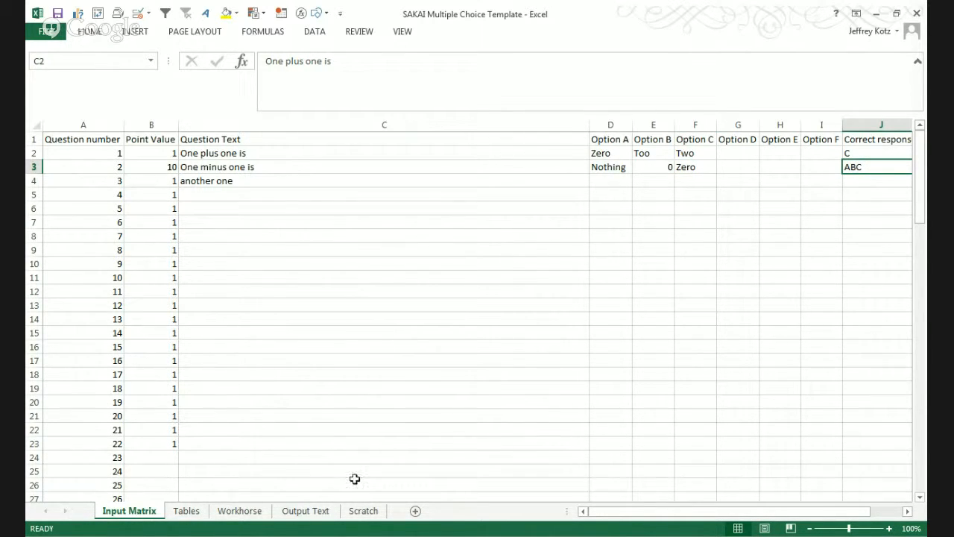
Filter the Output Text sheet to show only the rows marked KEEP
left_click(287, 512)
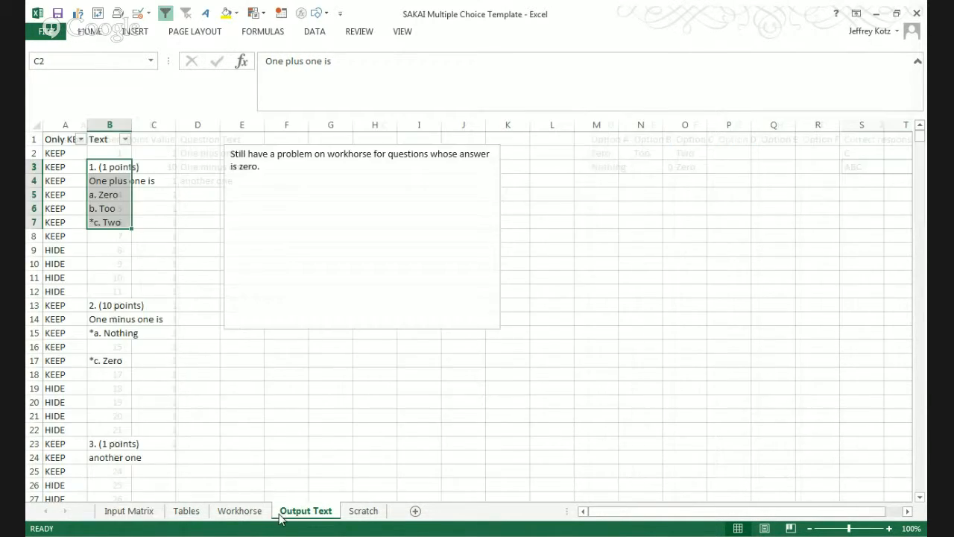
left_click(154, 278)
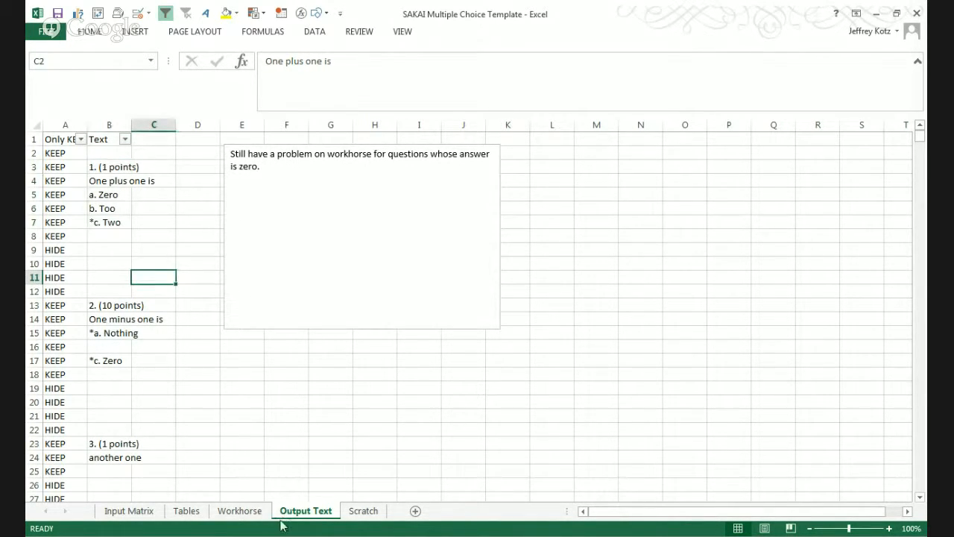
left_click(239, 510)
left_click(302, 511)
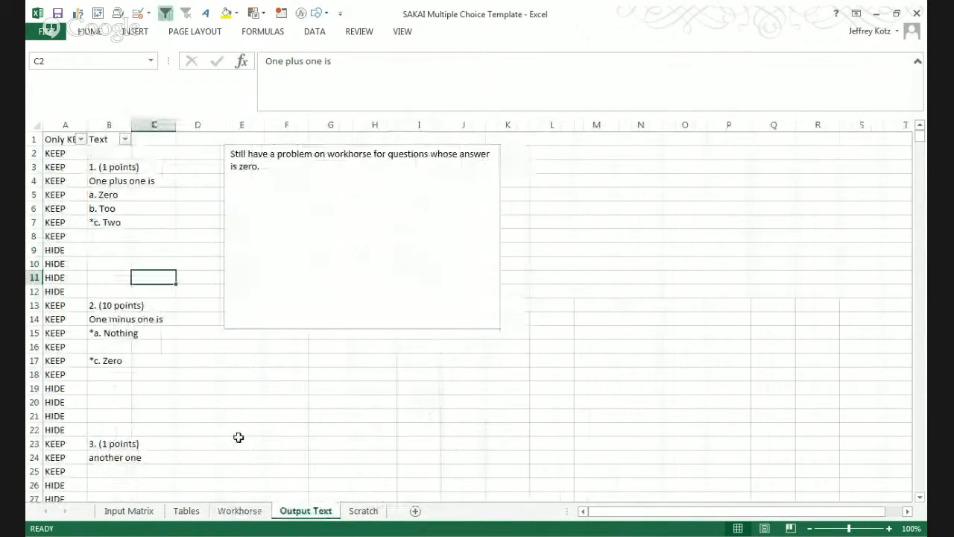
left_click(112, 210)
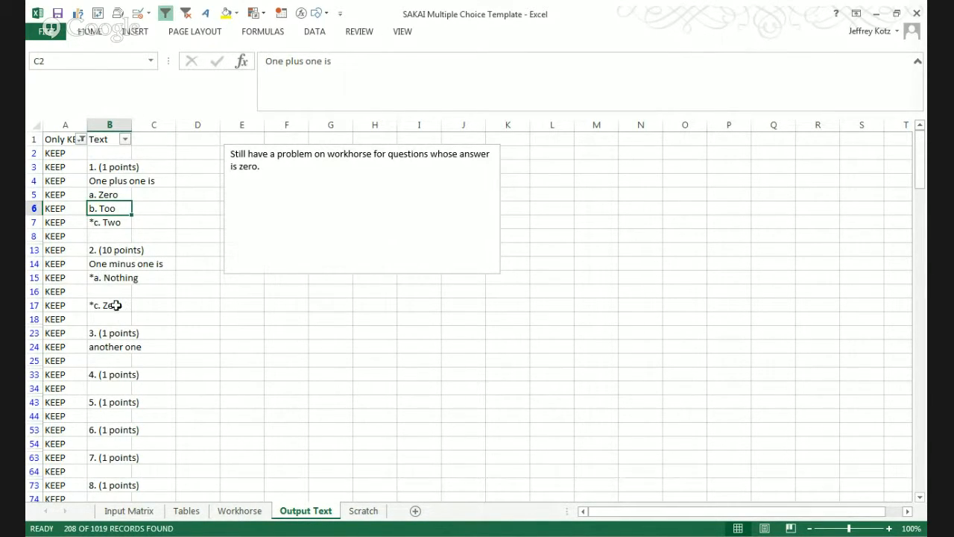
Inspect the generated text of questions 1 and 2, and compare question 2's blank option row with its Input Matrix options
left_click_drag(112, 169, 113, 308)
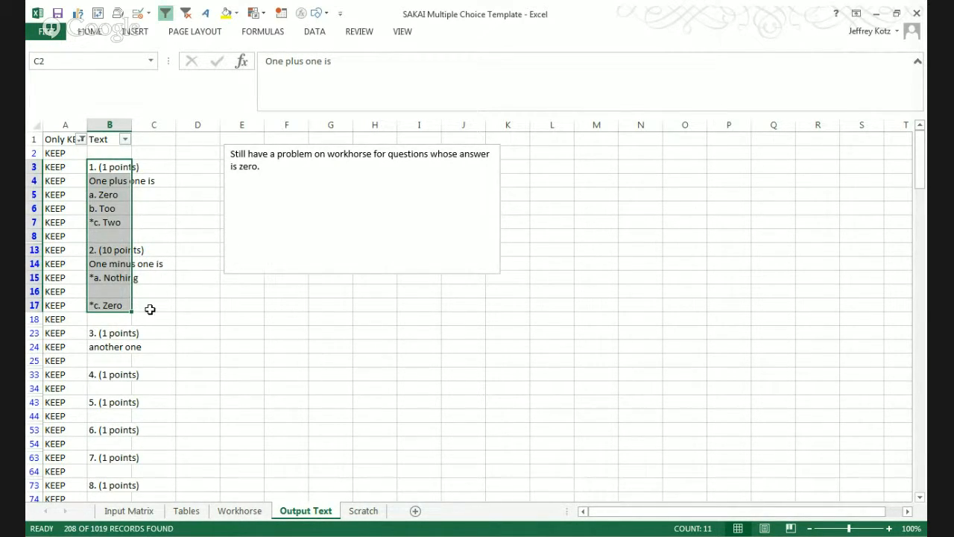
left_click(119, 294)
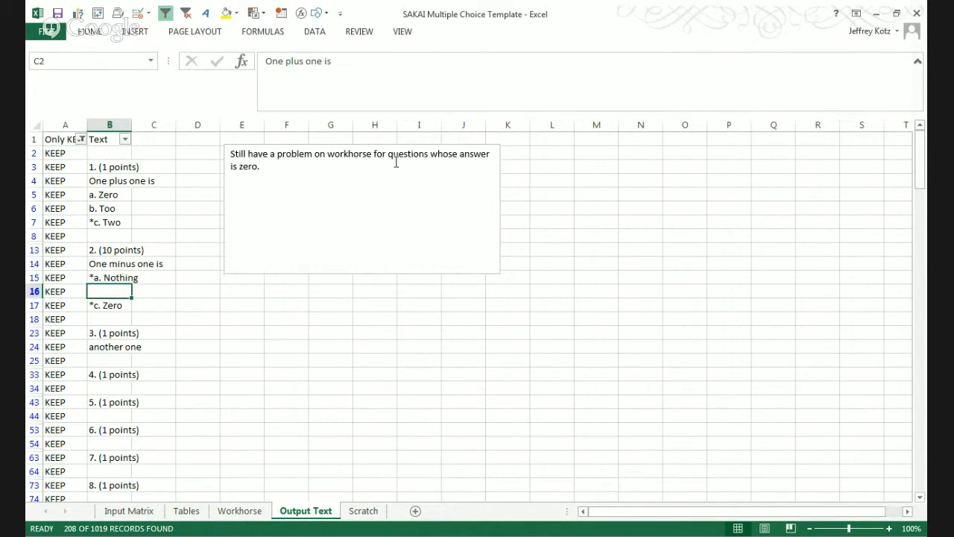
left_click(128, 511)
left_click(712, 165)
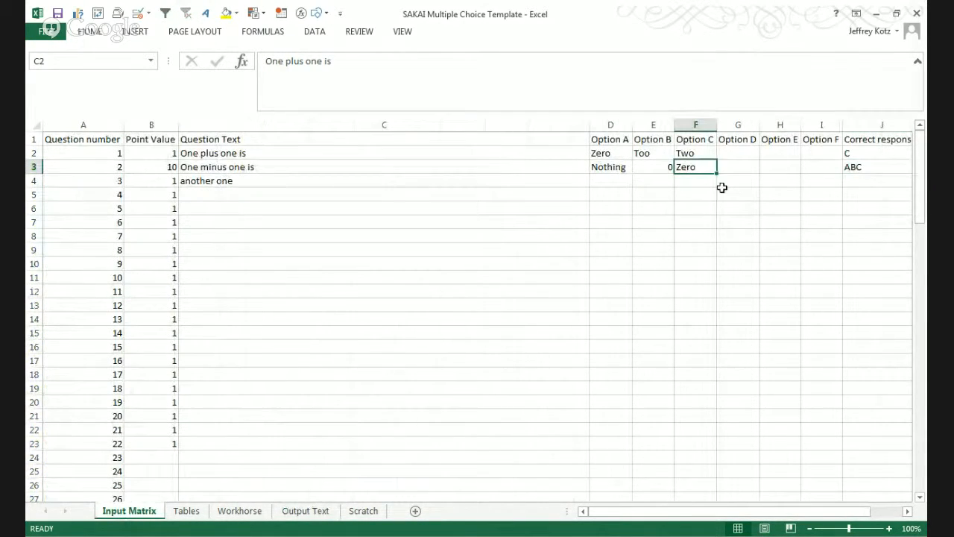
Re-enter question 2's Option B on the Input Matrix sheet as the text value '0
left_click(649, 167)
left_click(698, 167)
left_click(292, 512)
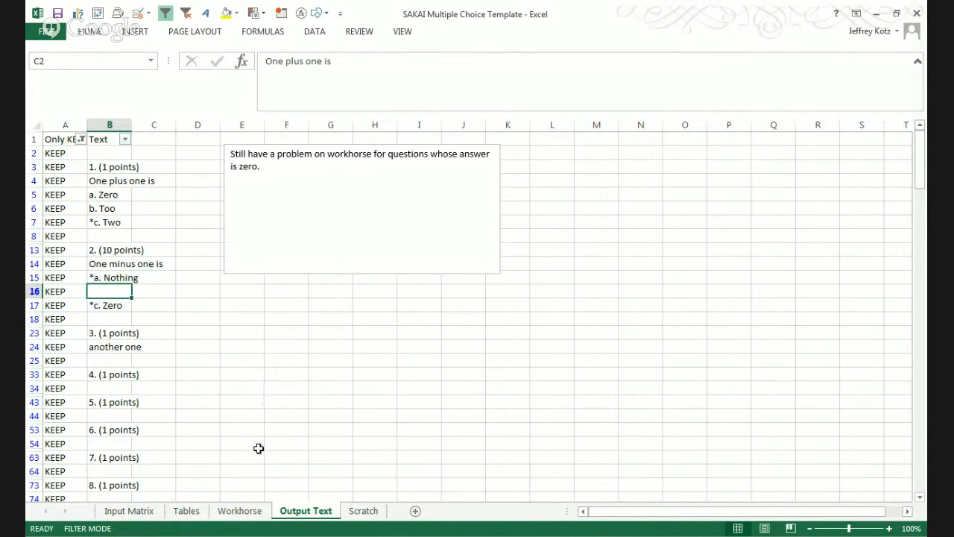
left_click(130, 511)
key("Left")
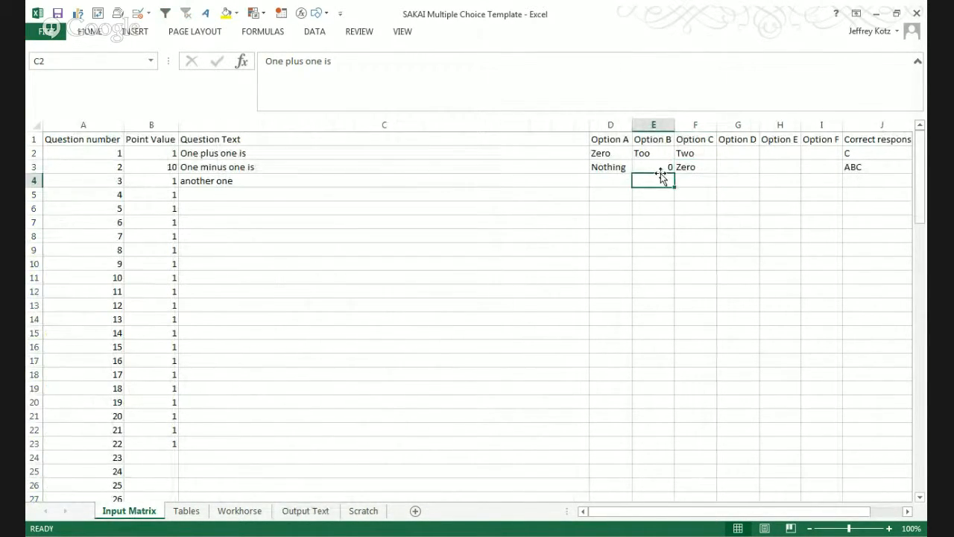
type("'0")
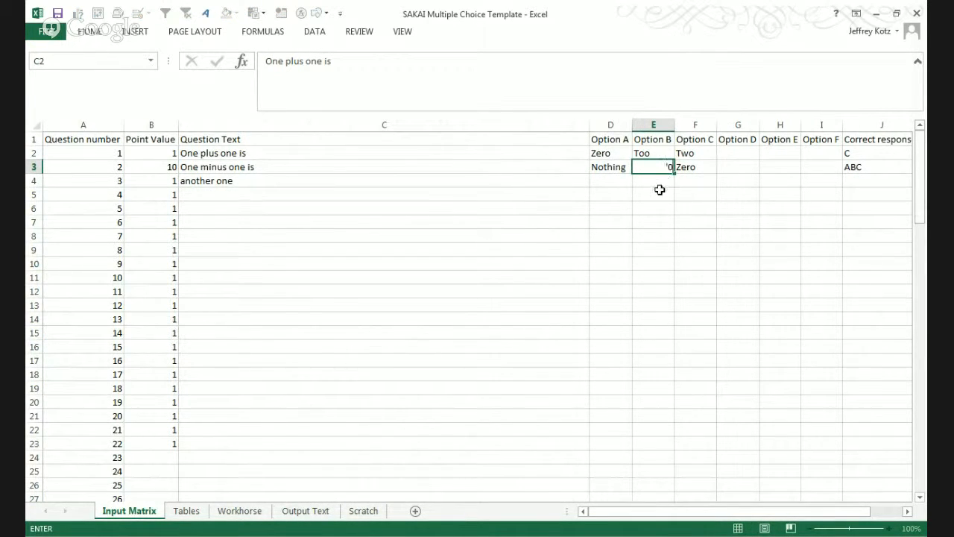
key("Return")
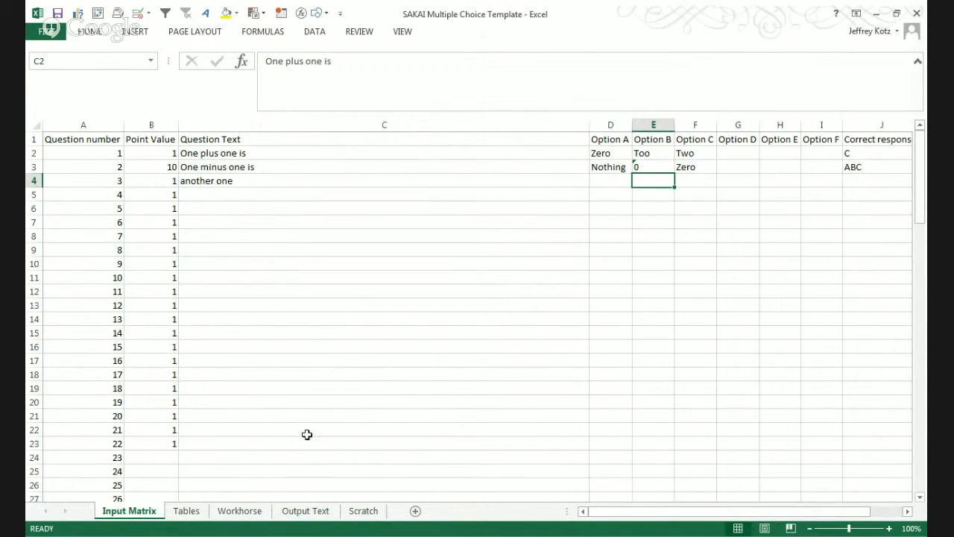
Check the generated text of questions 1 to 3 on the Output Text sheet, and inspect question 3's option cells on the Input Matrix sheet
left_click(302, 511)
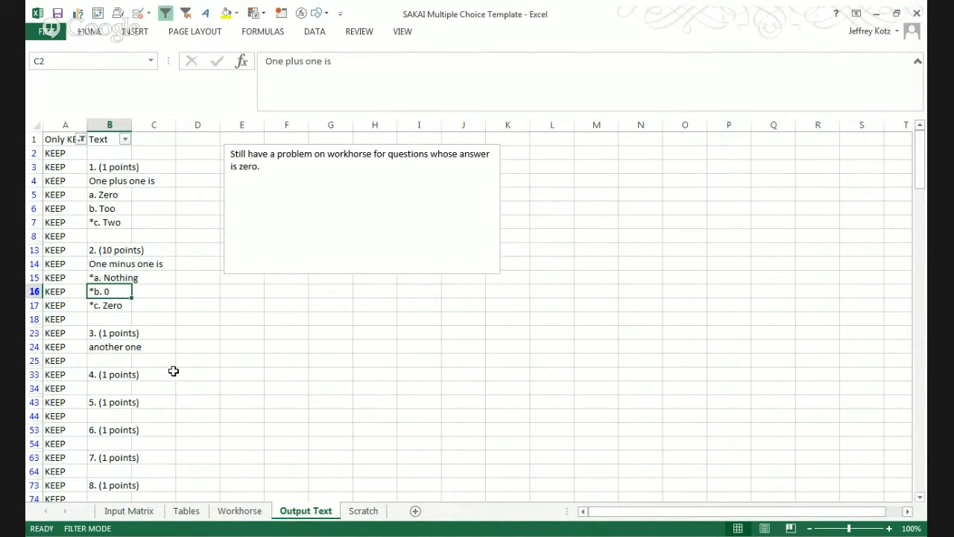
left_click_drag(115, 166, 122, 347)
left_click(128, 511)
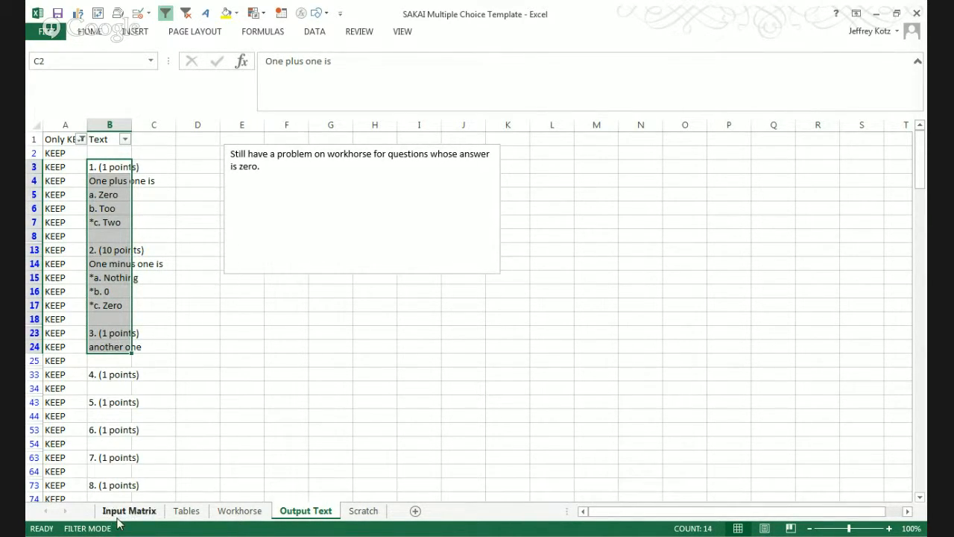
left_click(248, 181)
left_click(617, 180)
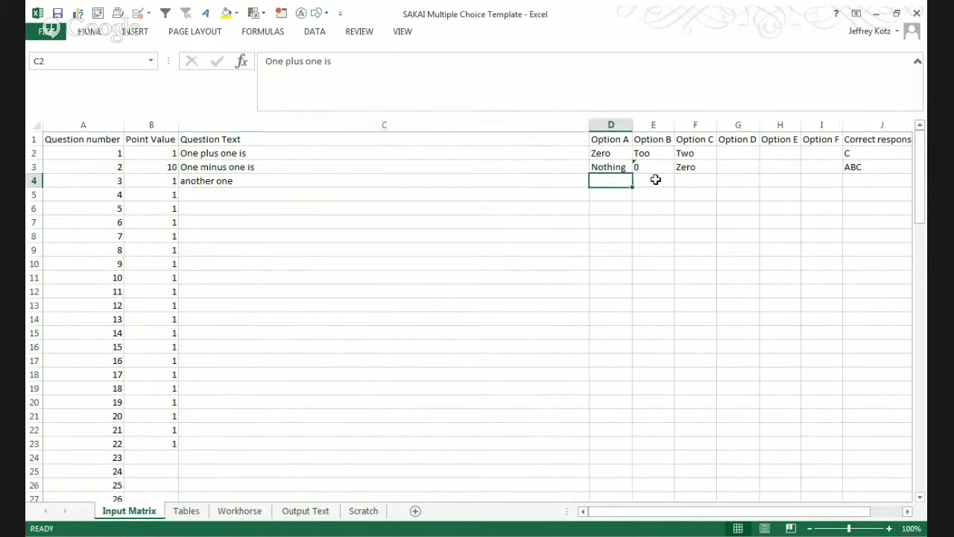
left_click(653, 180)
left_click(690, 180)
left_click(302, 511)
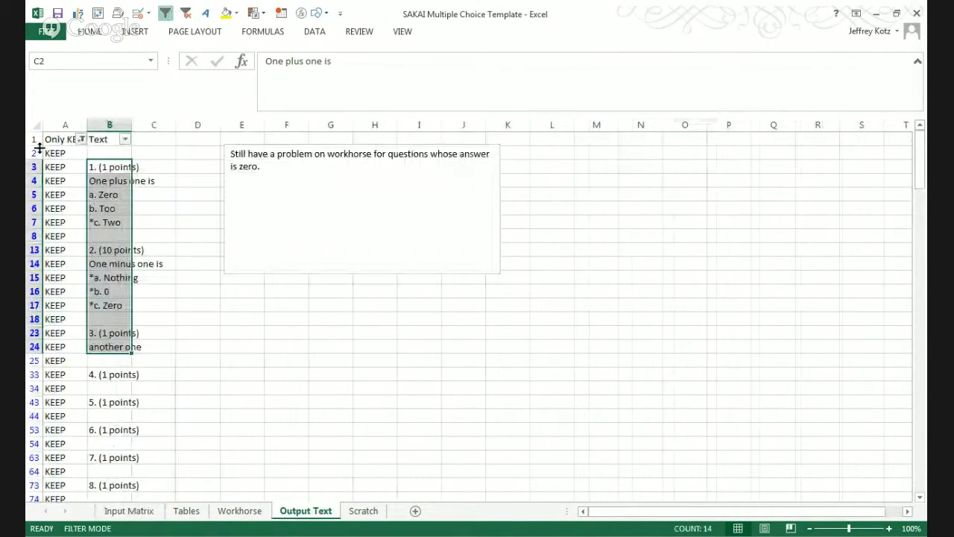
Copy the generated text of questions 1 and 2 from the Output Text sheet, replace Notepad's entire content with it, and select it all
left_click_drag(109, 167, 110, 301)
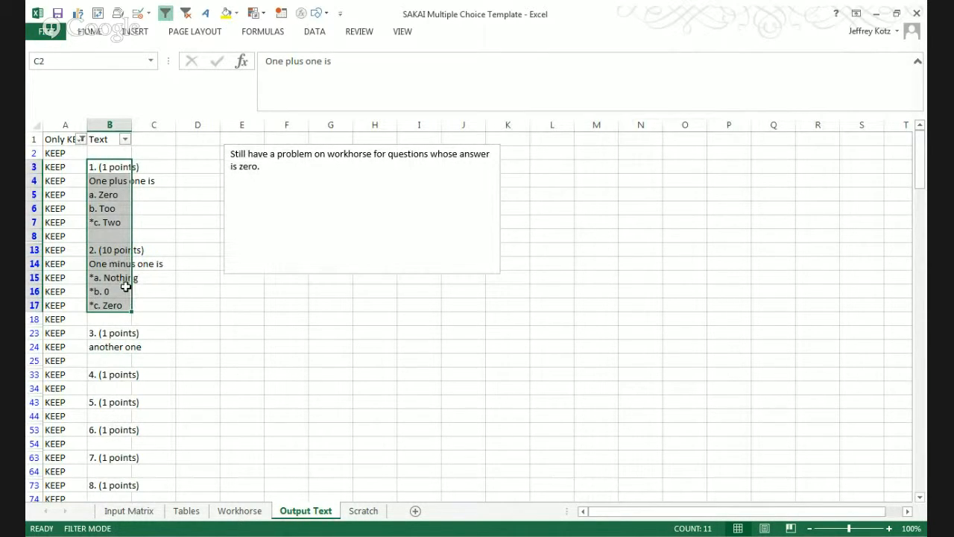
key("ctrl+c")
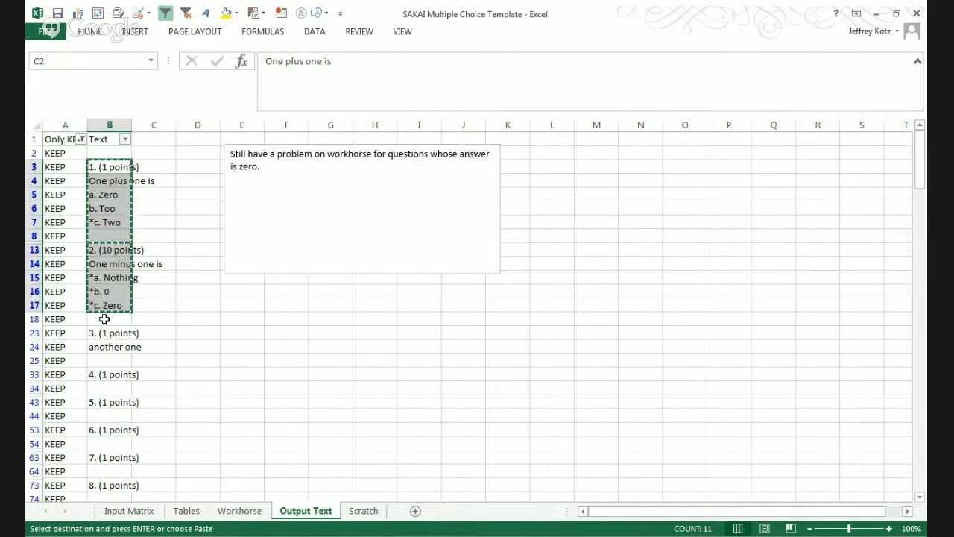
key("alt+Tab")
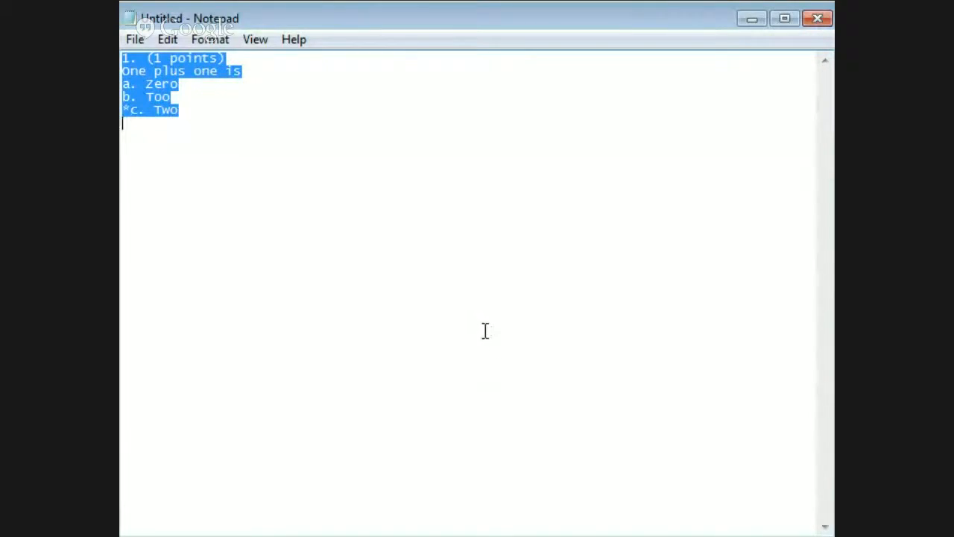
key("ctrl+End")
key("ctrl+a")
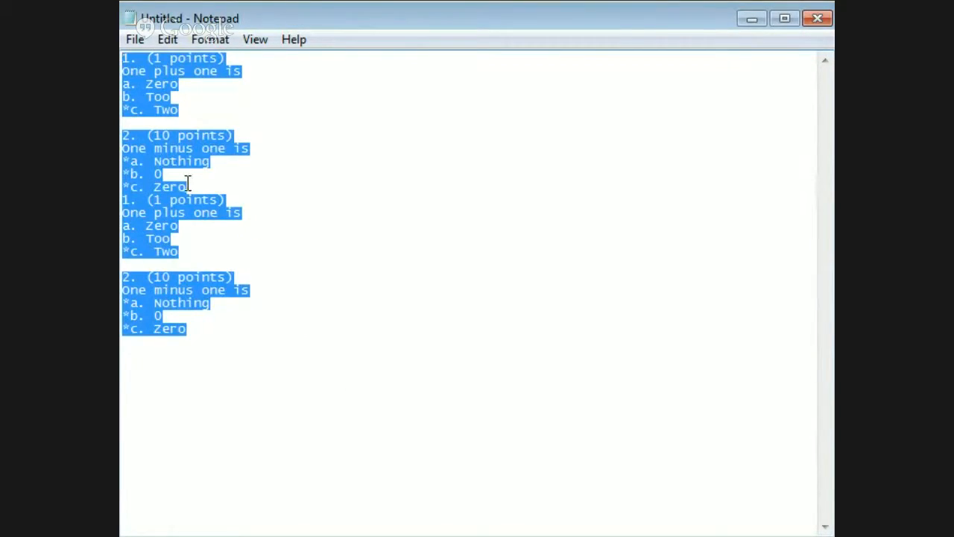
key("ctrl+v")
key("ctrl+a")
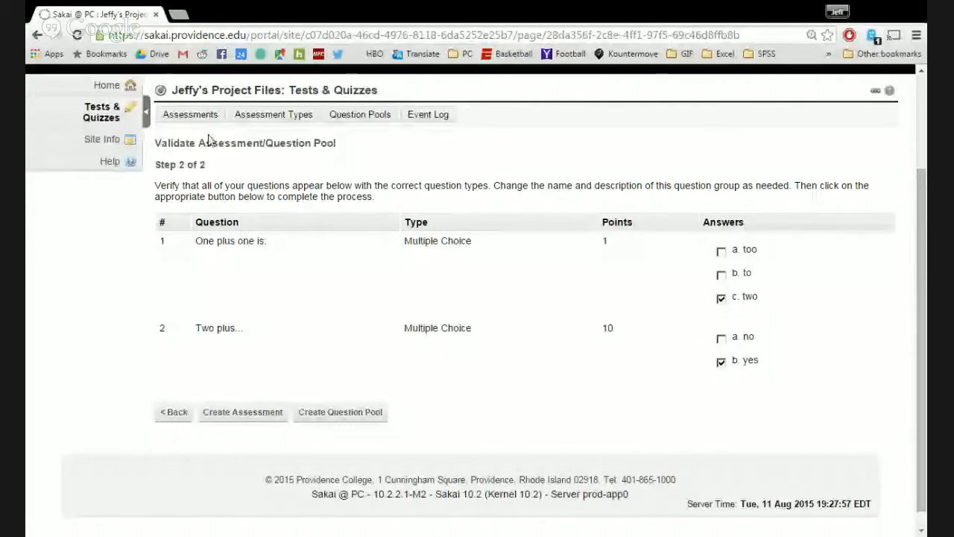
In Sakai, go back to step 1 of the YouTube Demo assessment and replace its question markup with the copied questions
scroll(273, 252, "down", 1)
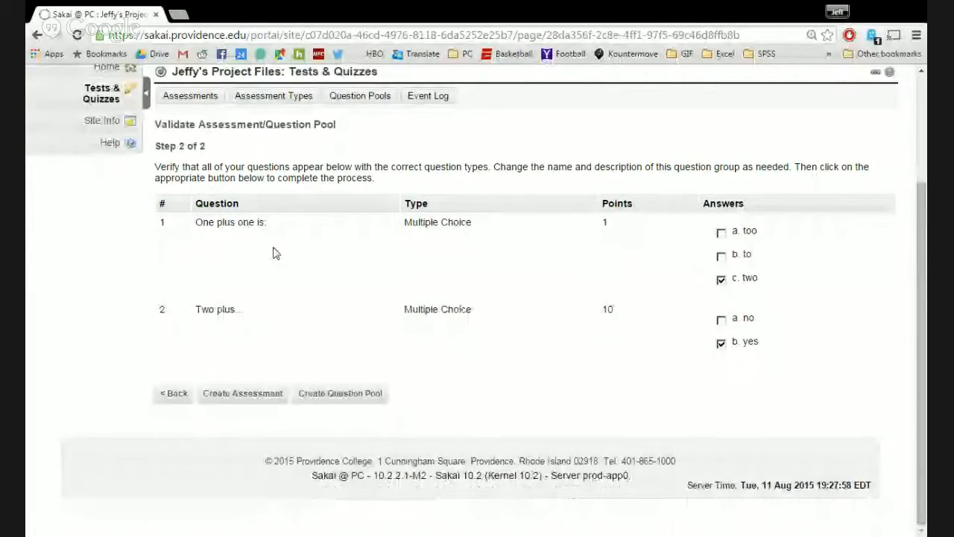
left_click(174, 393)
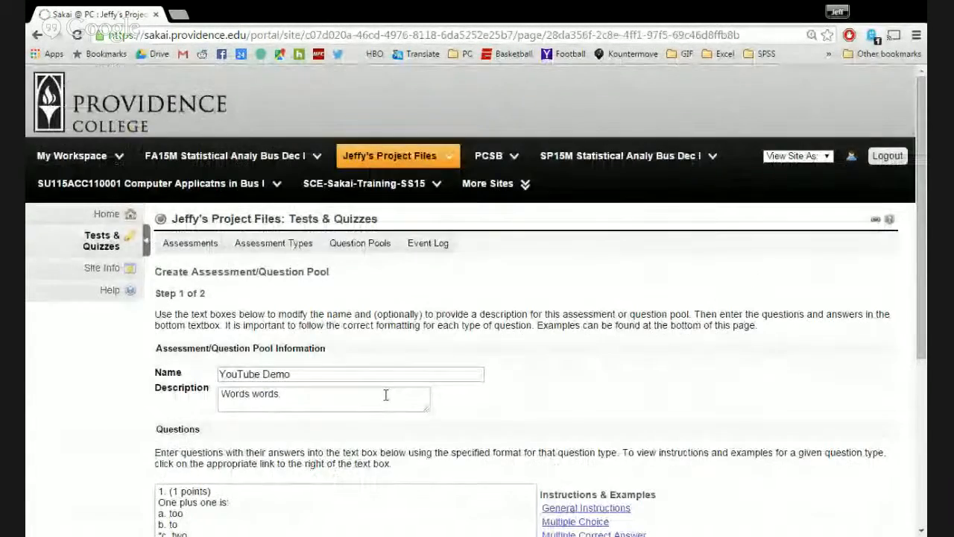
scroll(362, 403, "down", 3)
left_click(269, 397)
key("ctrl+a")
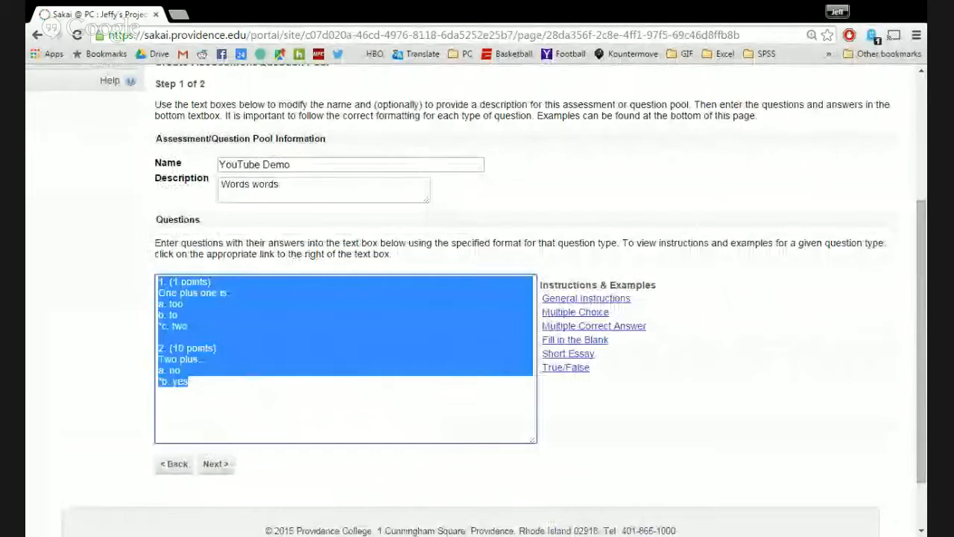
key("ctrl+v")
Continue to the validation of the two questions and create the assessment from them
left_click(216, 463)
scroll(611, 400, "down", 2)
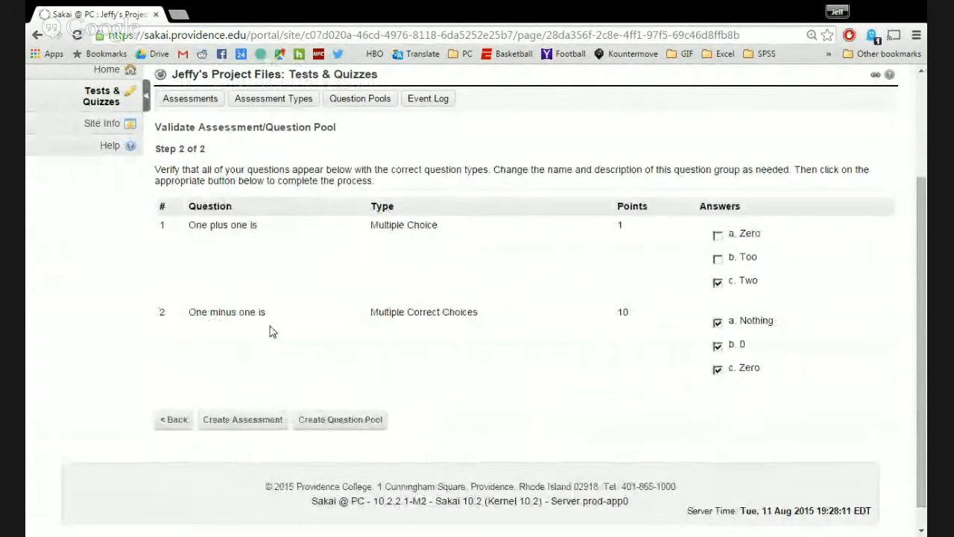
left_click(273, 424)
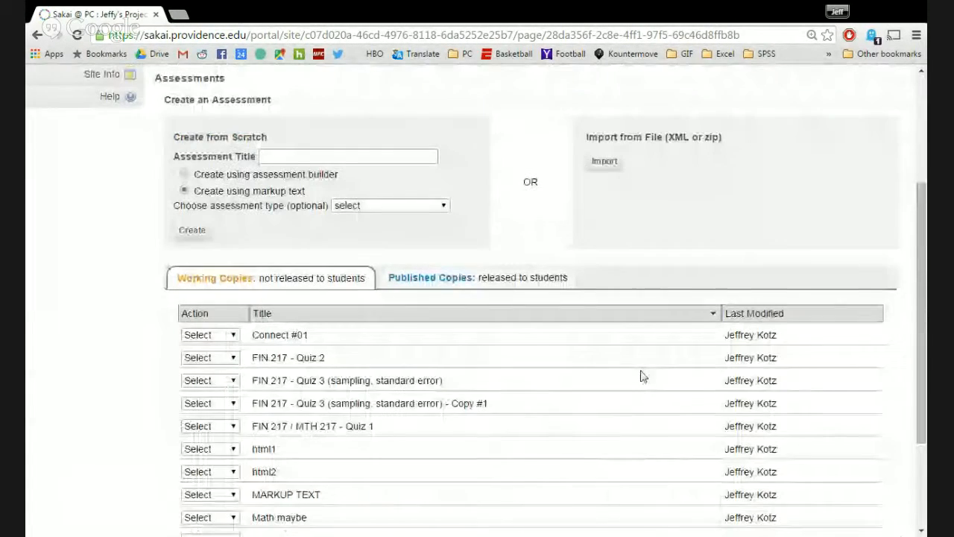